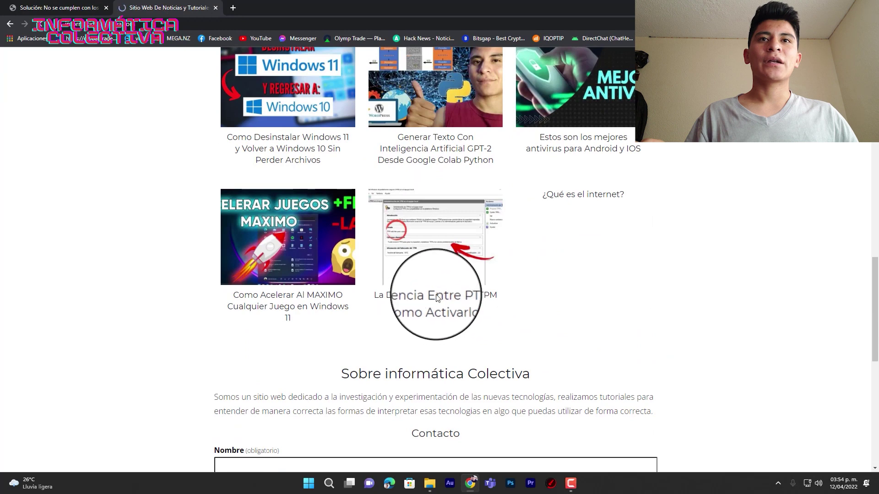
# Look over the article list and the contact section of the Informática Colectiva website
pyautogui.scroll(-2, 446, 292)
pyautogui.scroll(1, 462, 284)
pyautogui.scroll(2, 462, 284)
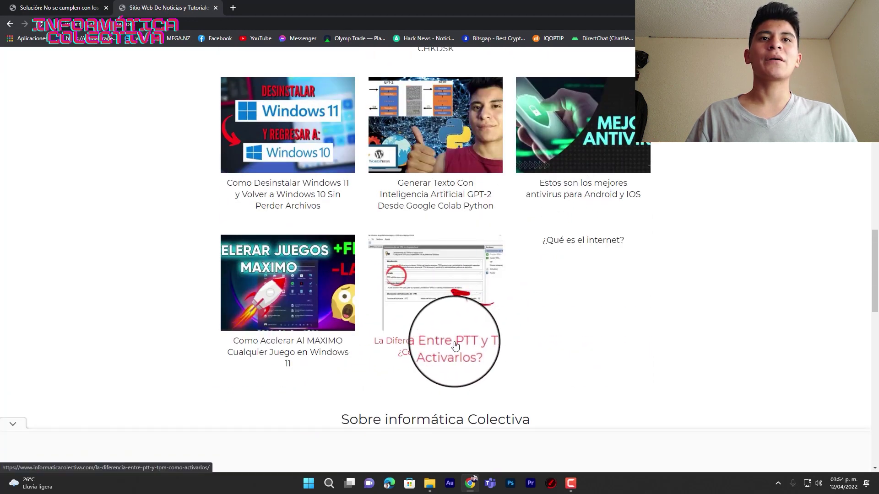
pyautogui.scroll(-7, 539, 349)
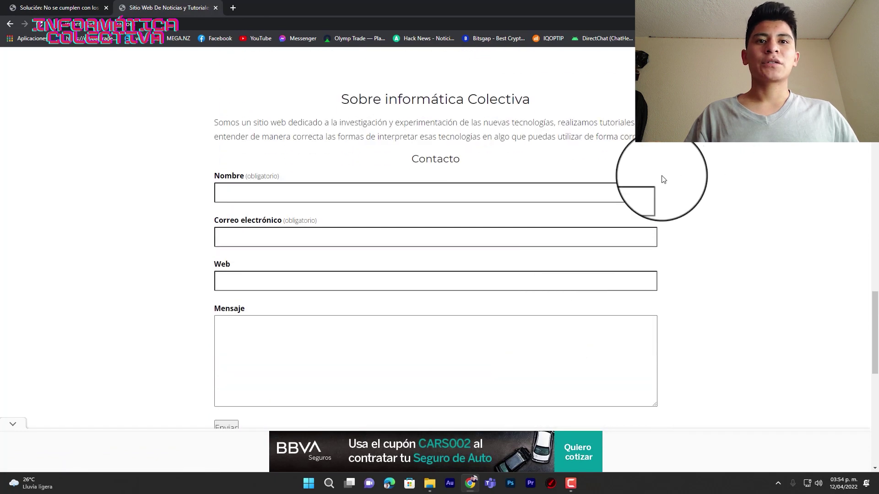
# Show the desktop, open Windows Settings (Configuración) through the system search, and view the Windows Update page
pyautogui.press('super+d')
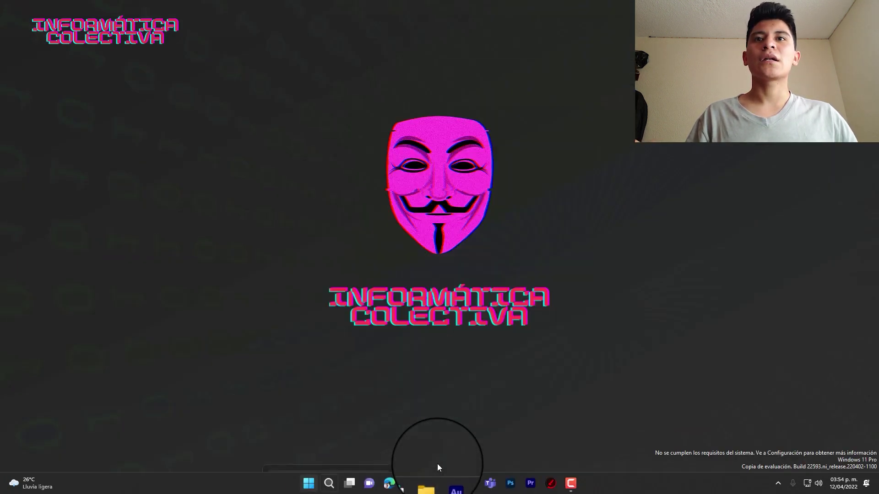
pyautogui.press('super+s')
pyautogui.write('servicios')
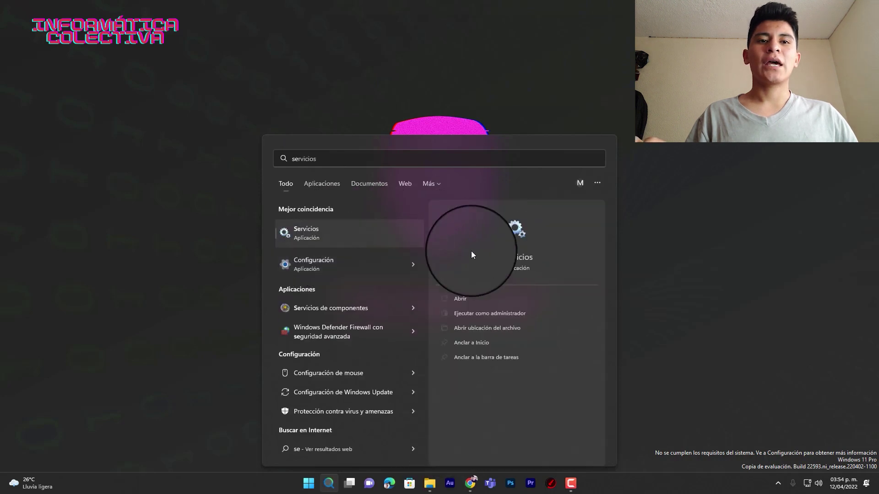
pyautogui.click(317, 263)
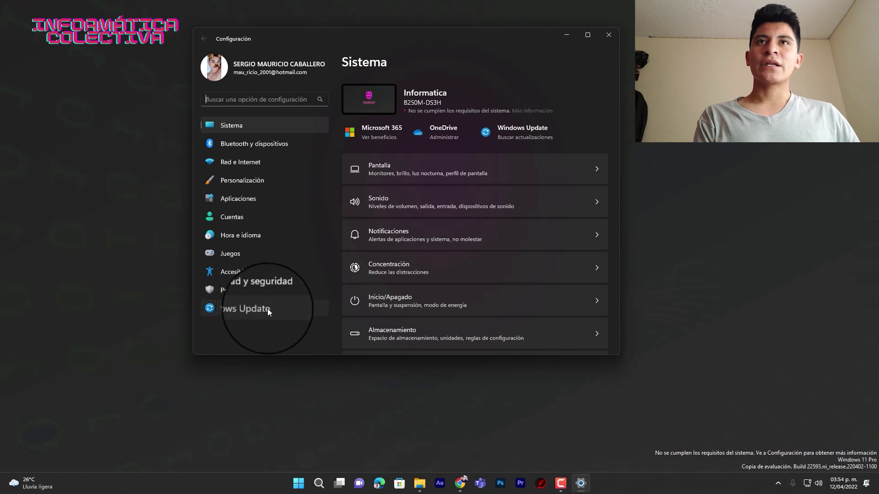
pyautogui.click(267, 308)
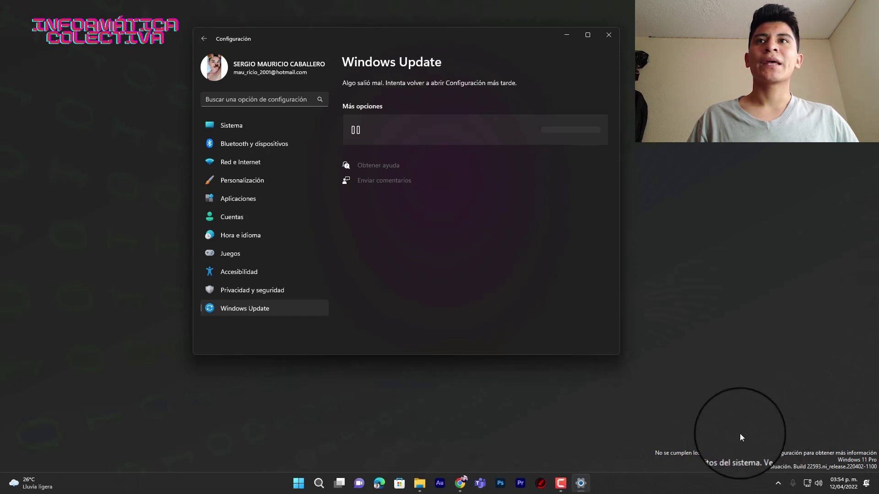
# Open the more-information page about unmet requirements from the System settings and translate it into Spanish
pyautogui.click(246, 125)
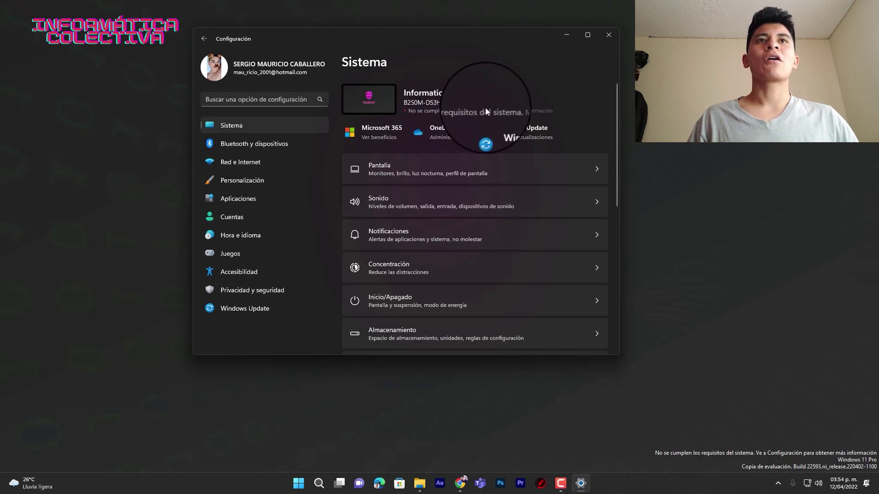
pyautogui.click(519, 113)
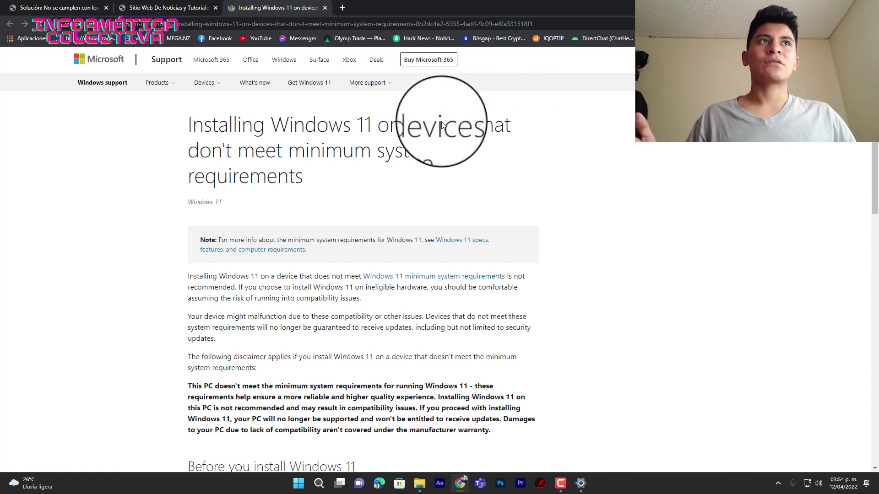
pyautogui.rightClick(545, 159)
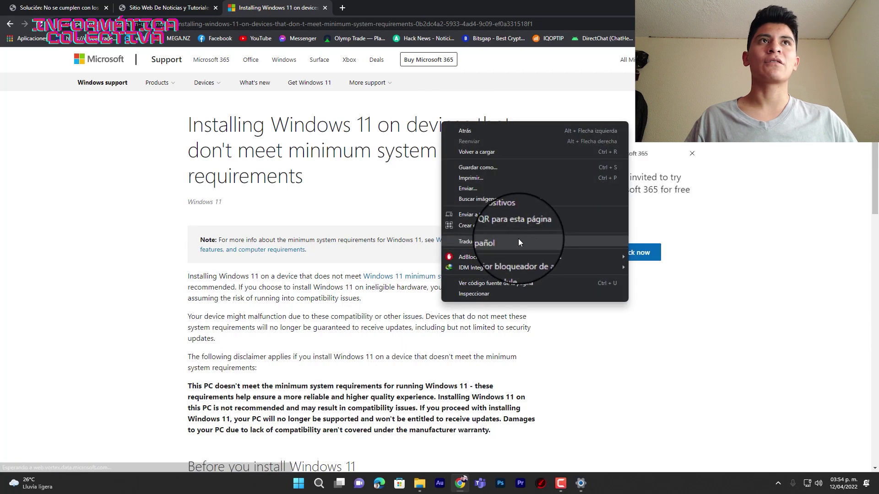
pyautogui.press('Escape')
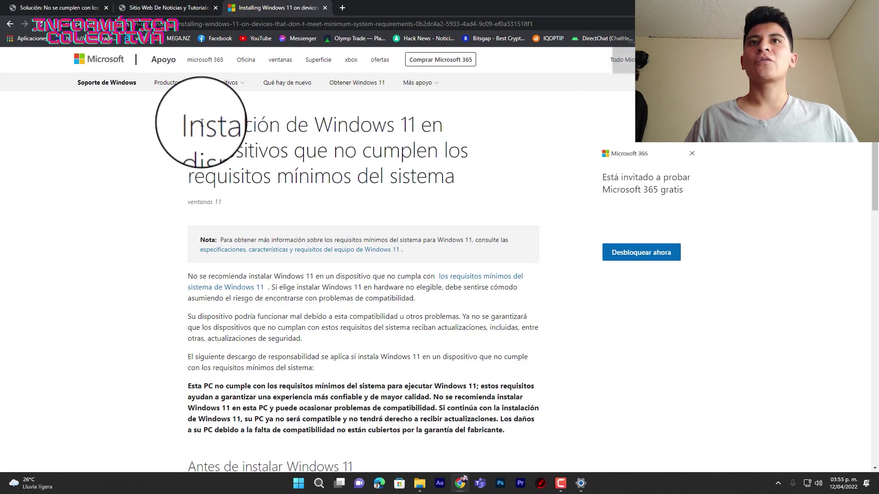
# Read the Microsoft article on installing Windows 11 on unsupported devices, including the sections on before and after installation
pyautogui.moveTo(202, 122); pyautogui.dragTo(433, 146)
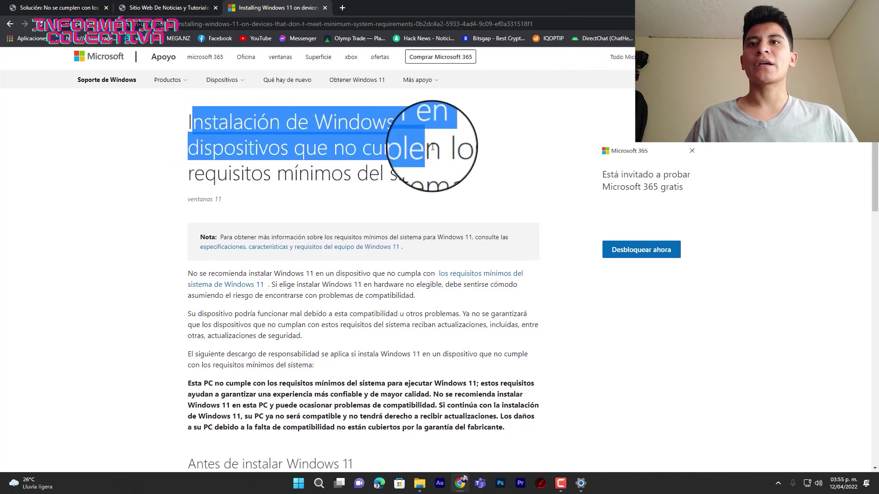
pyautogui.scroll(-3, 433, 146)
pyautogui.scroll(-3, 433, 146)
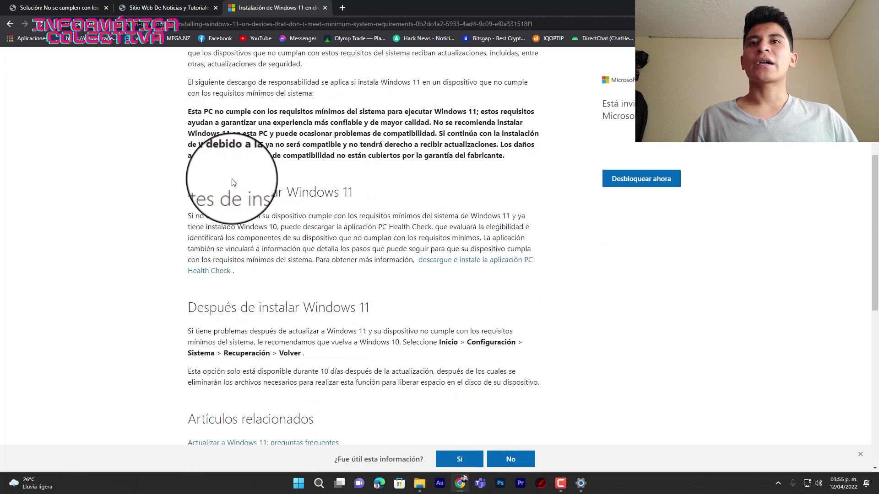
pyautogui.moveTo(195, 192); pyautogui.dragTo(338, 302)
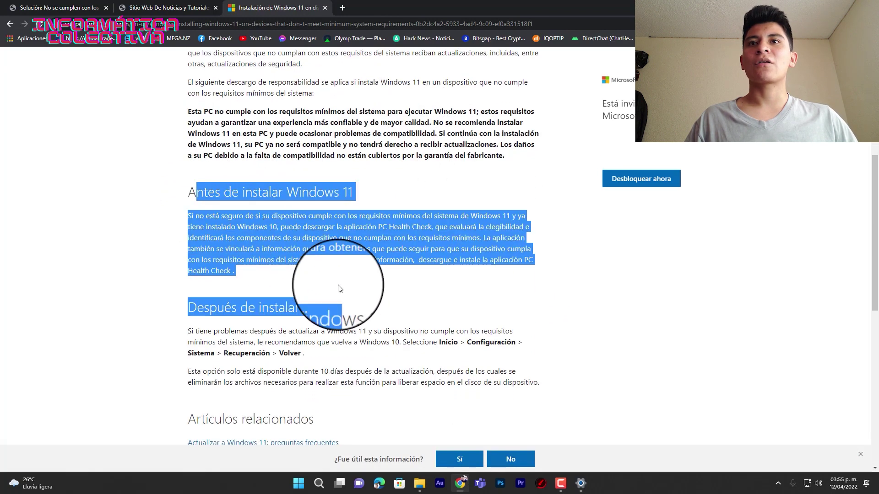
pyautogui.click(303, 245)
pyautogui.scroll(-3, 287, 260)
pyautogui.scroll(3, 308, 236)
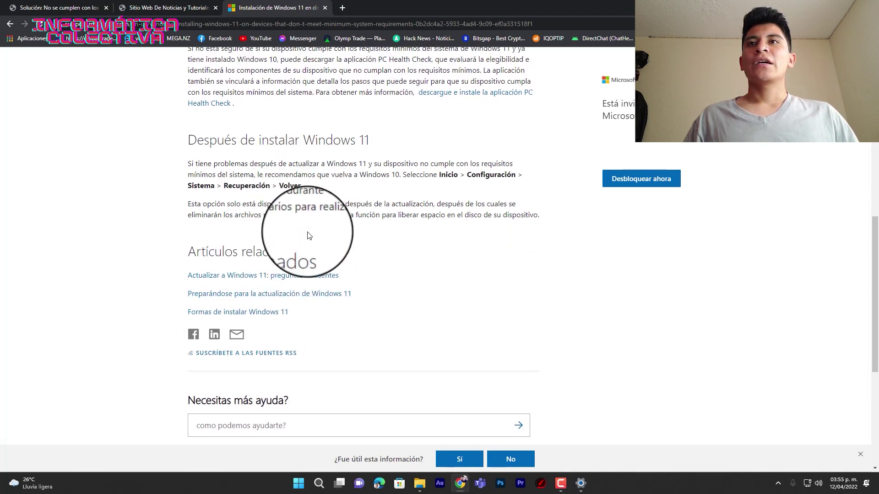
pyautogui.scroll(-3, 203, 139)
pyautogui.moveTo(177, 118); pyautogui.dragTo(526, 210)
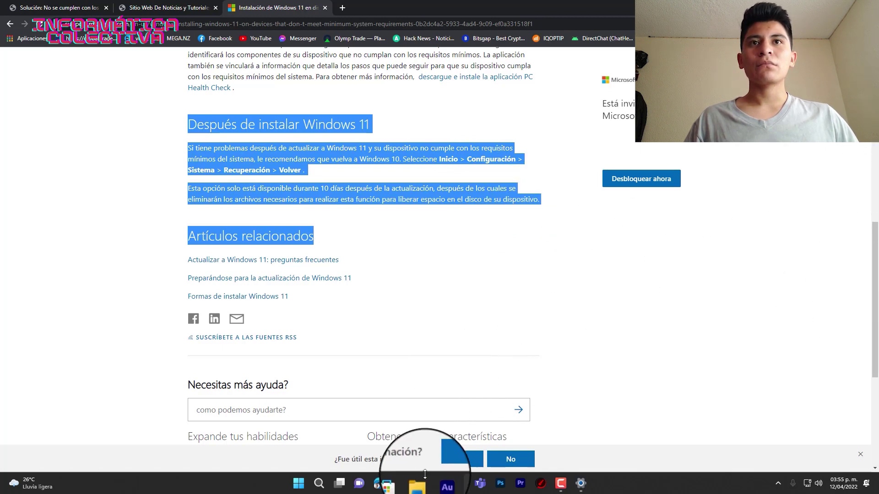
# Switch back to Settings and open the Recuperación options under Sistema to start going back to the previous build
pyautogui.click(579, 482)
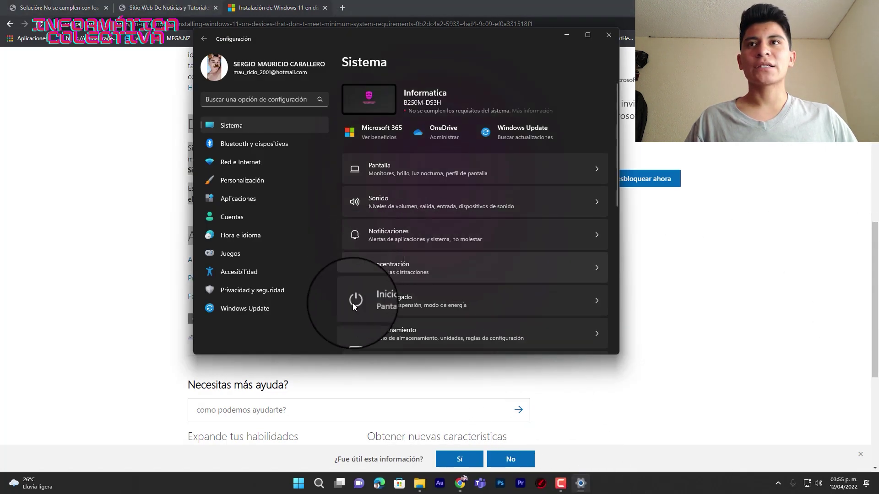
pyautogui.scroll(-5, 389, 192)
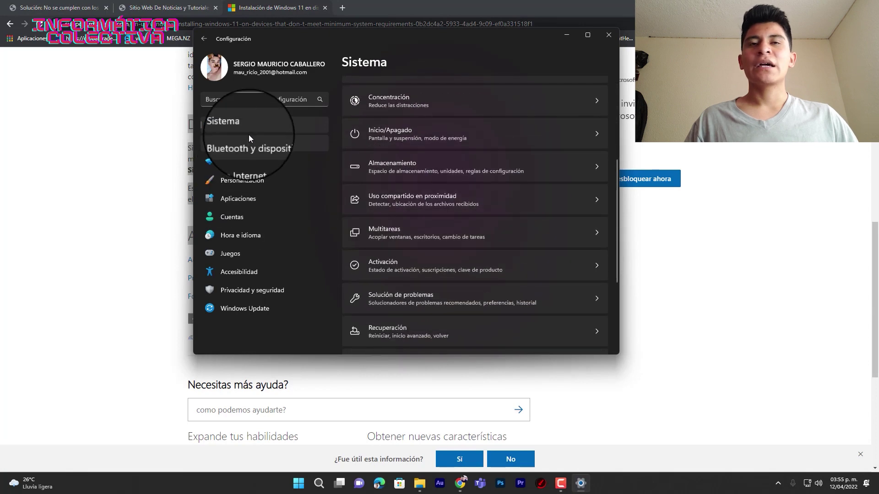
pyautogui.scroll(-2, 439, 275)
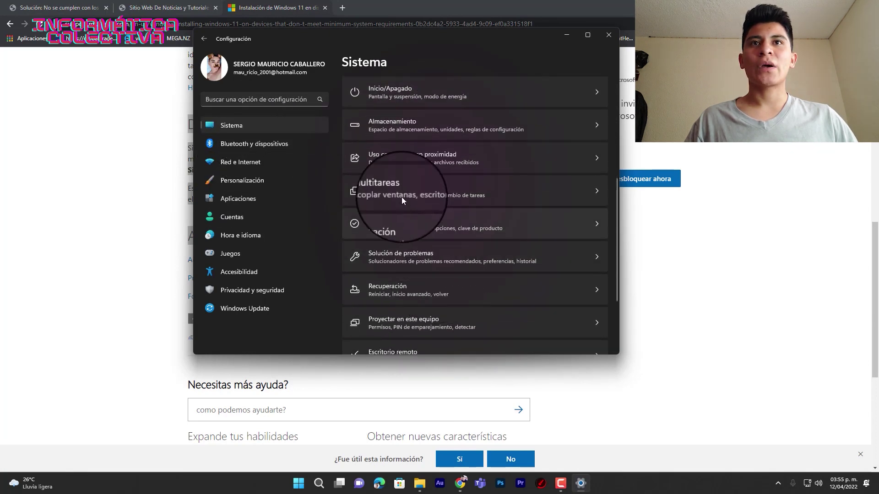
pyautogui.scroll(-3, 401, 219)
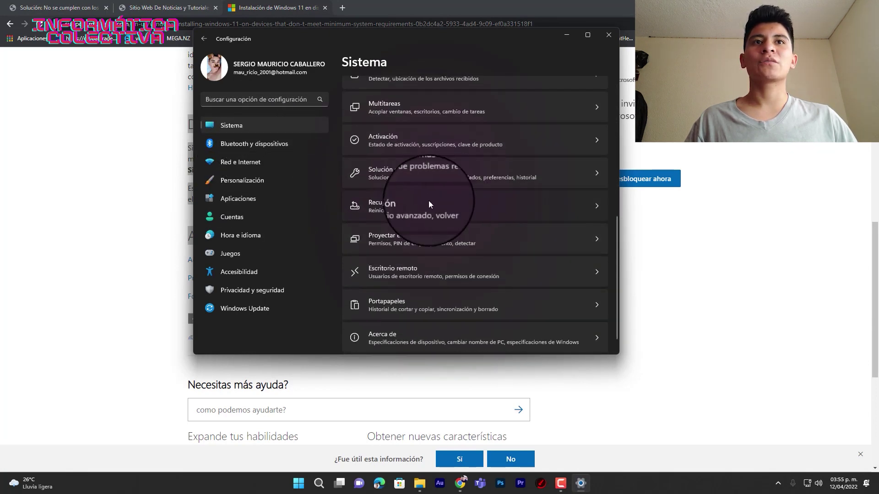
pyautogui.click(429, 200)
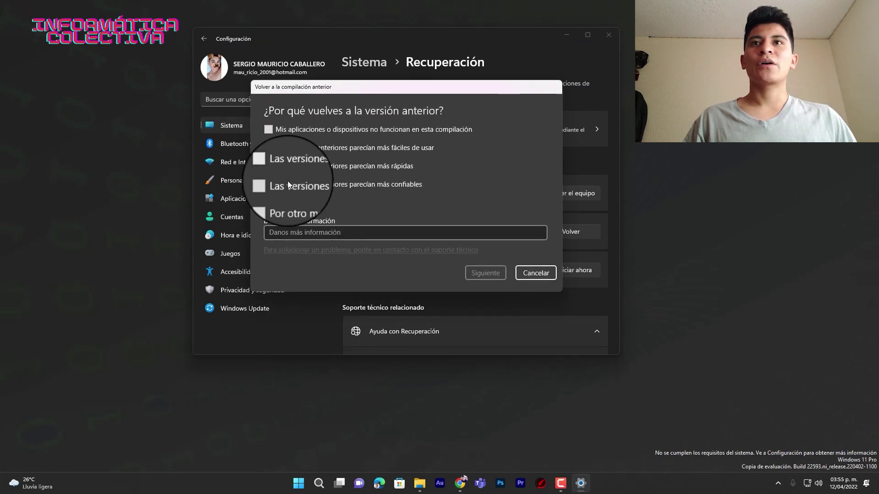
# Select "Las versiones anteriores parecían más confiables" as the reason for going back, cancel the rollback, and close Settings
pyautogui.click(272, 185)
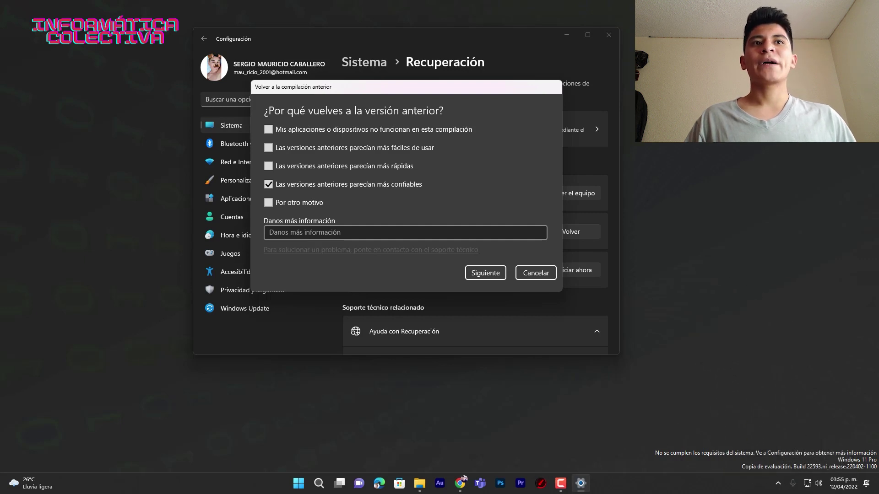
pyautogui.click(542, 271)
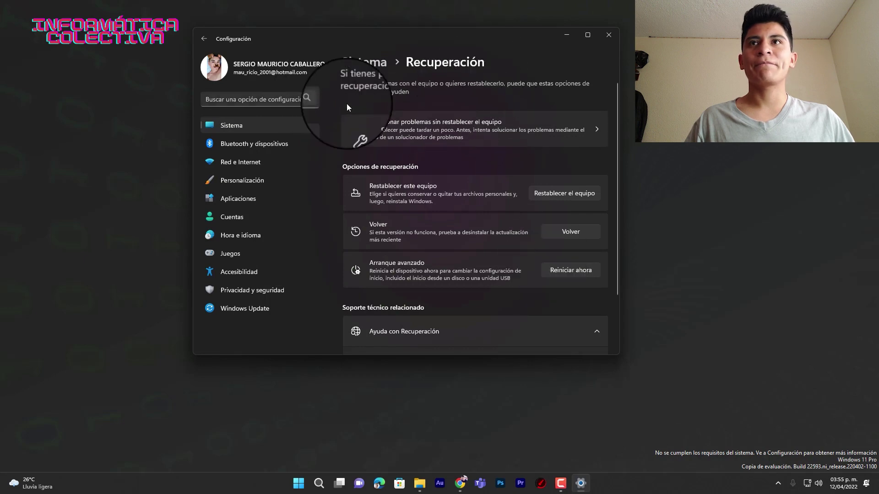
pyautogui.click(263, 126)
pyautogui.click(607, 41)
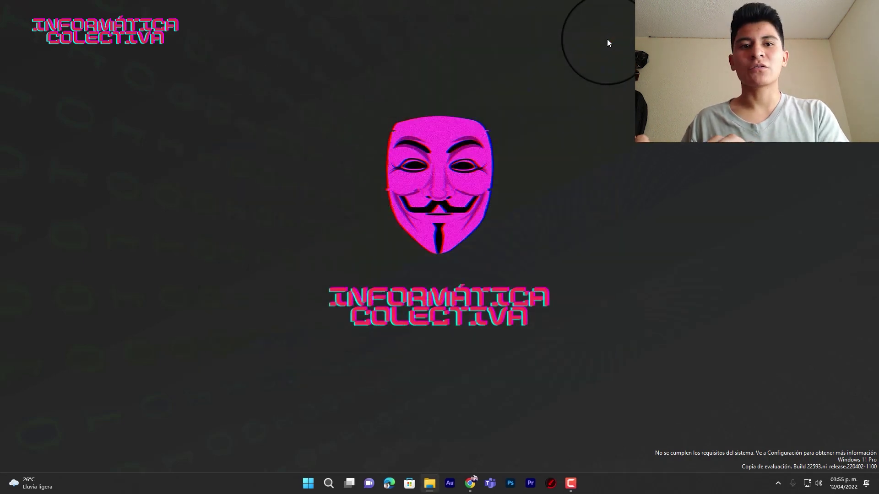
# Open the Registry Editor by running regedit from the Run dialog
pyautogui.press('super+r')
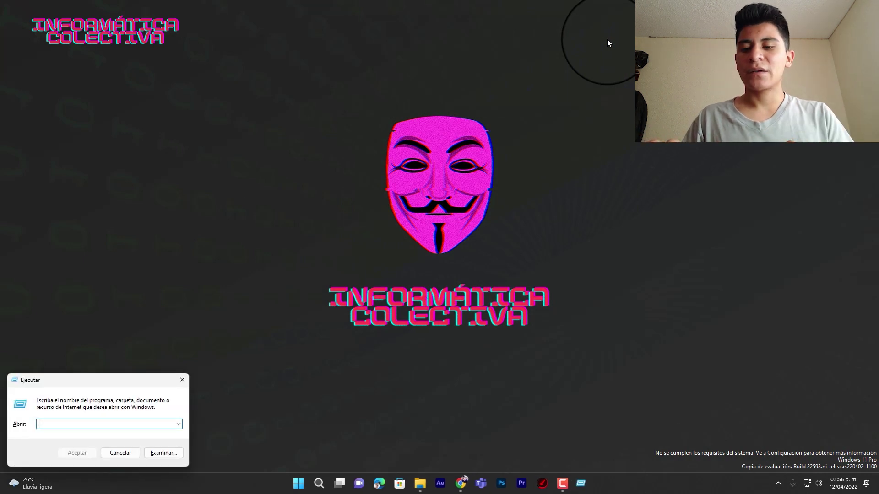
pyautogui.write('rege')
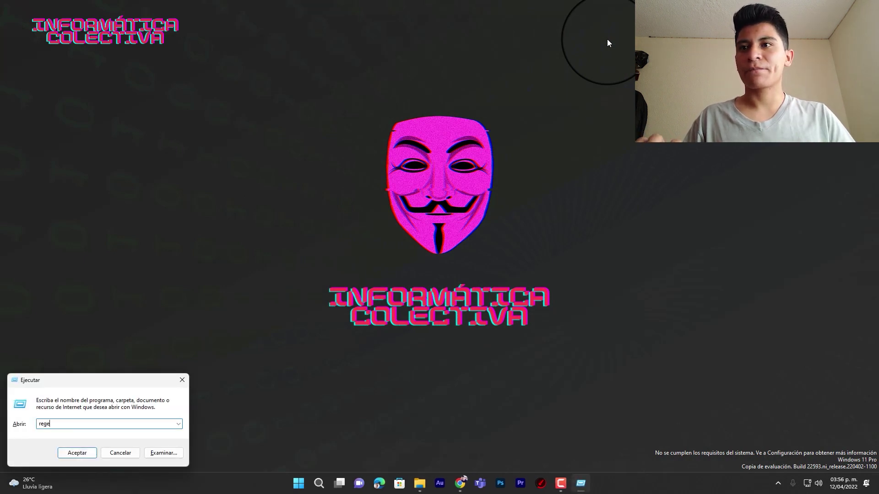
pyautogui.write('dit')
pyautogui.press('Return')
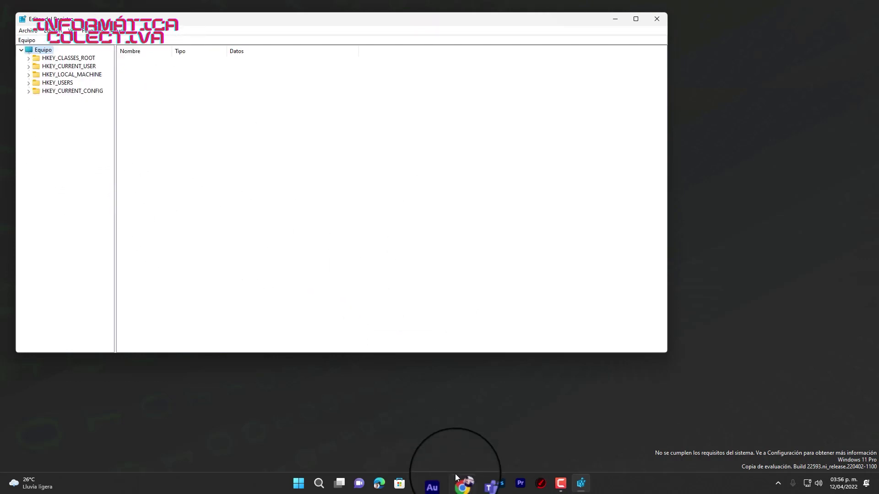
# Switch to the watermark tutorial in Chrome, find its registry path, and place the browser window beside the Registry Editor
pyautogui.click(455, 437)
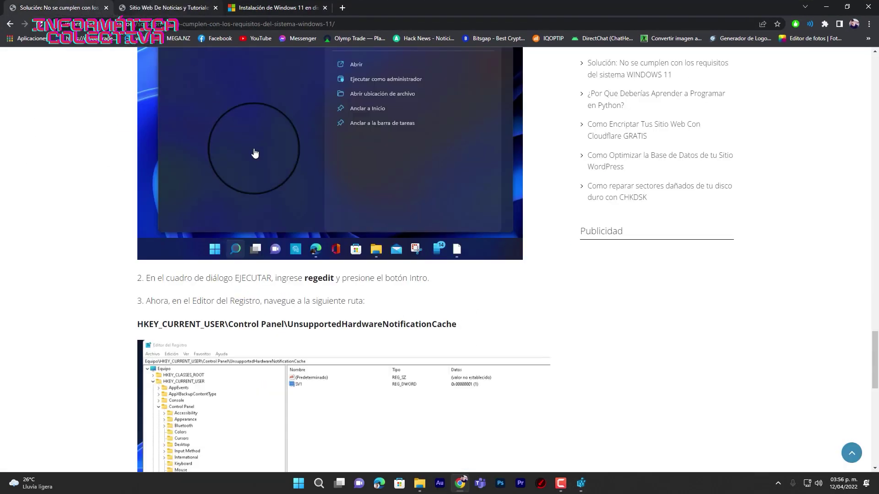
pyautogui.scroll(10, 255, 152)
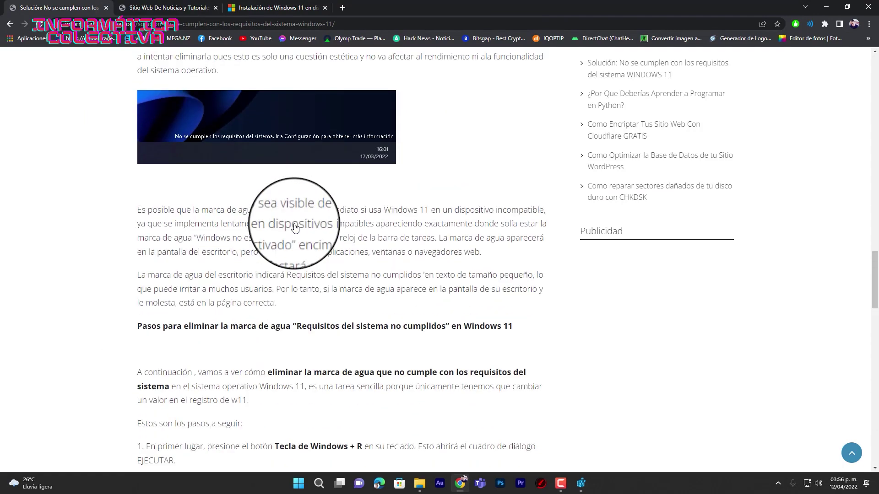
pyautogui.scroll(-13, 295, 227)
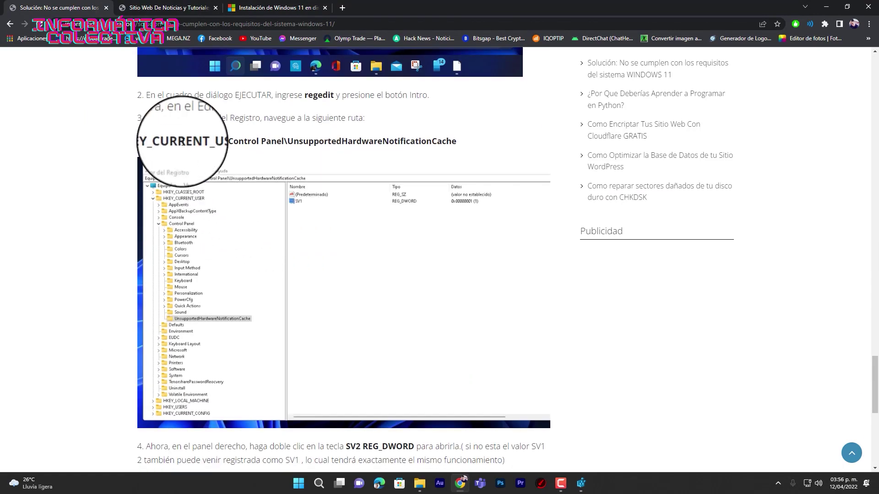
pyautogui.moveTo(492, 13); pyautogui.dragTo(663, 41)
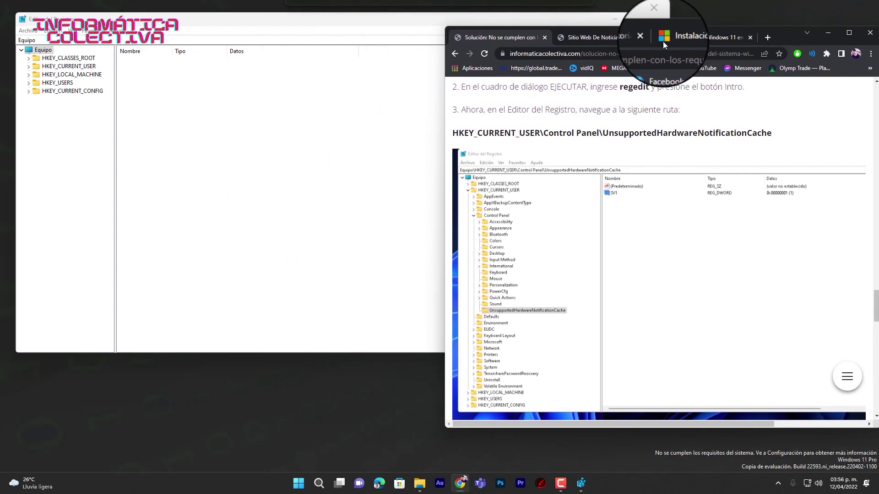
# Narrow the Registry Editor window, open the key HKEY_CURRENT_USER\Control Panel\UnsupportedHardwareNotificationCache, and widen the key tree
pyautogui.click(28, 67)
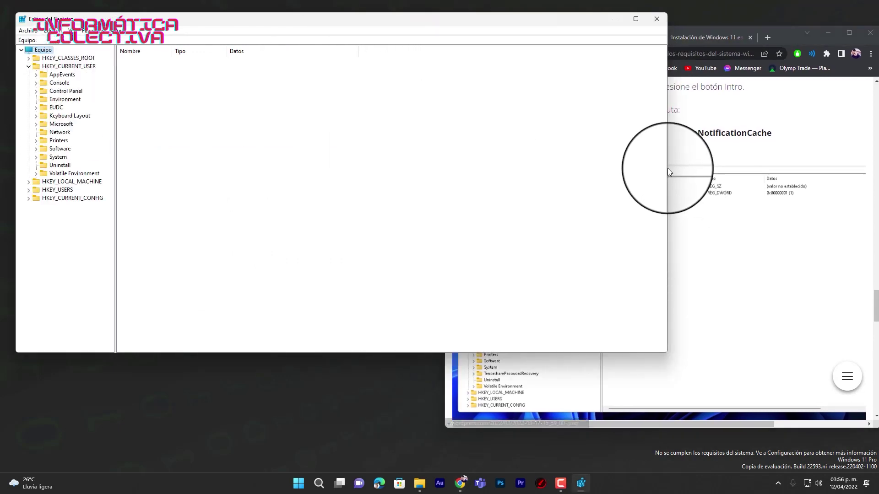
pyautogui.moveTo(667, 169); pyautogui.dragTo(419, 158)
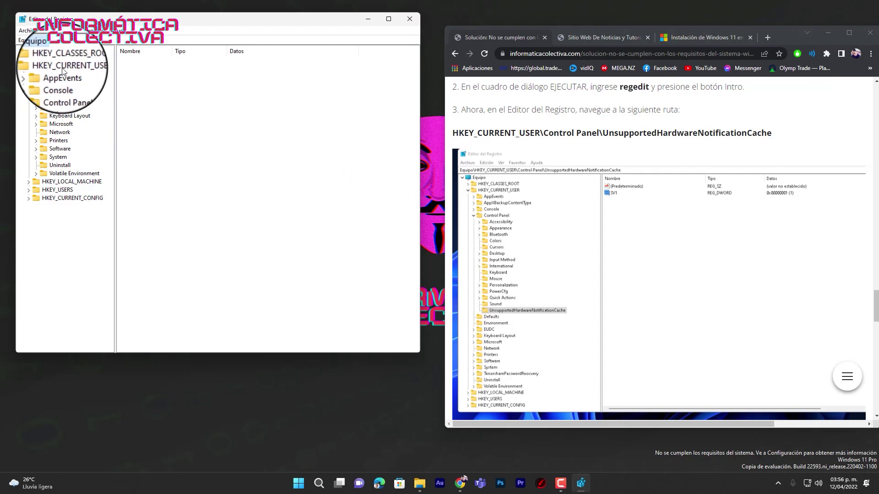
pyautogui.click(37, 91)
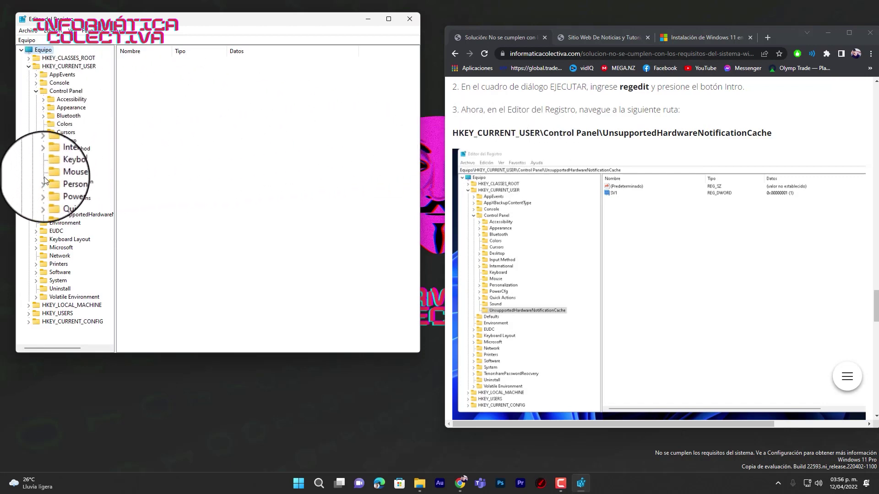
pyautogui.click(52, 214)
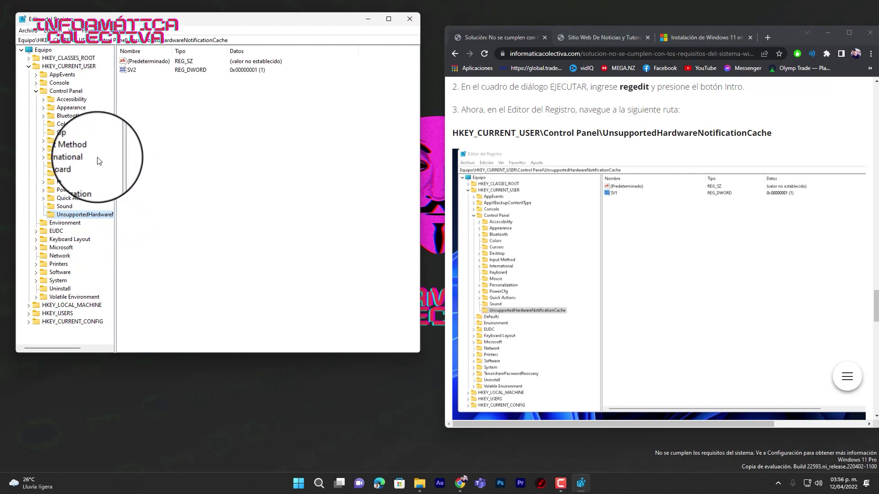
pyautogui.moveTo(118, 166); pyautogui.dragTo(149, 172)
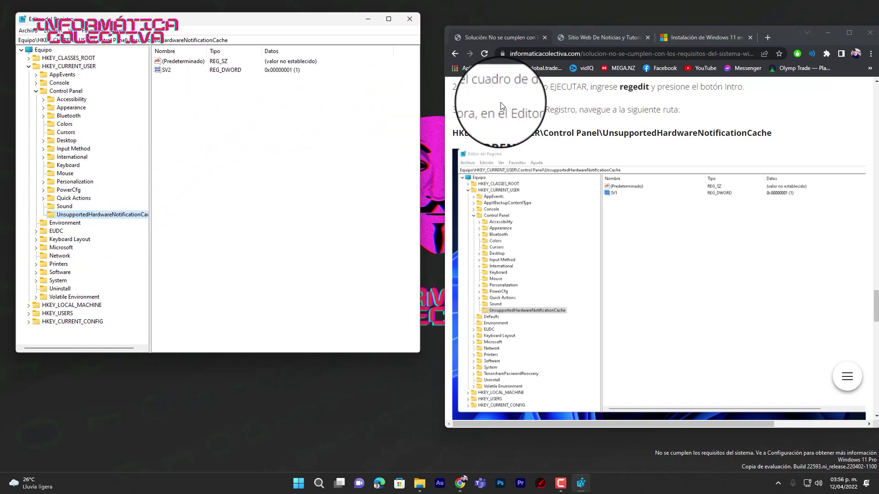
# Set the data of the DWORD value SV2 to 0 as the tutorial describes, and reopen it to check the saved data
pyautogui.scroll(-1, 674, 204)
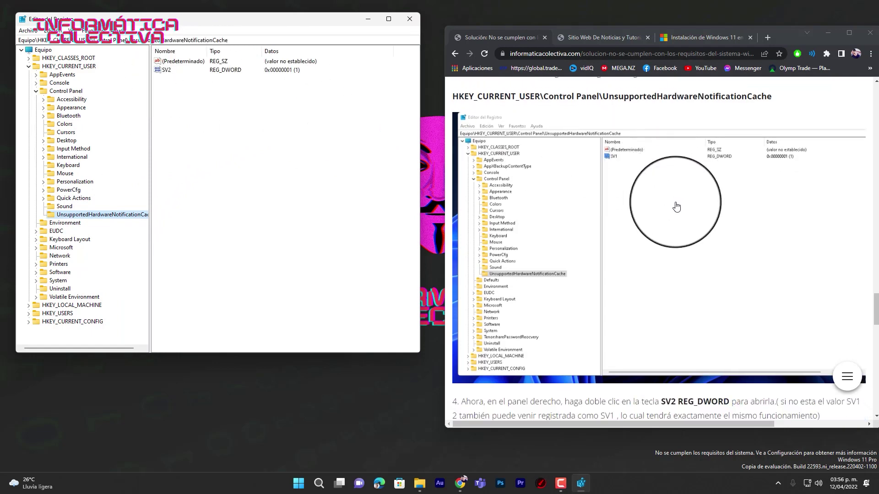
pyautogui.scroll(-5, 590, 195)
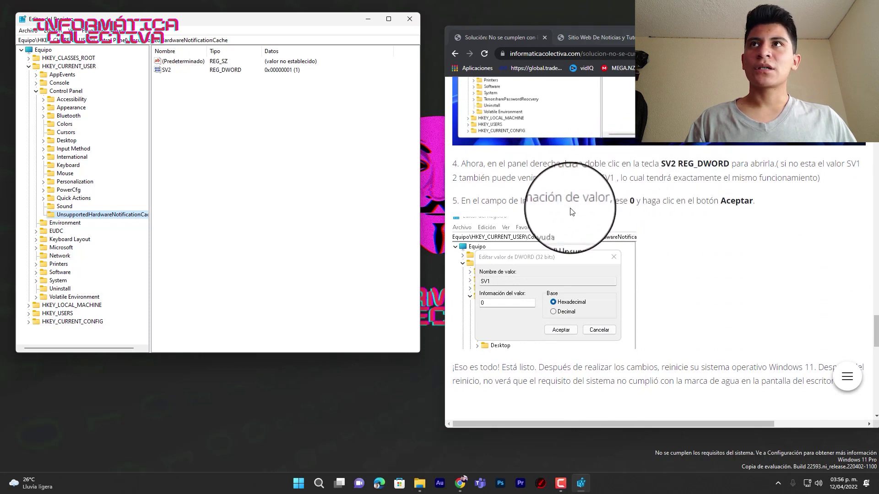
pyautogui.doubleClick(166, 70)
pyautogui.press('BackSpace')
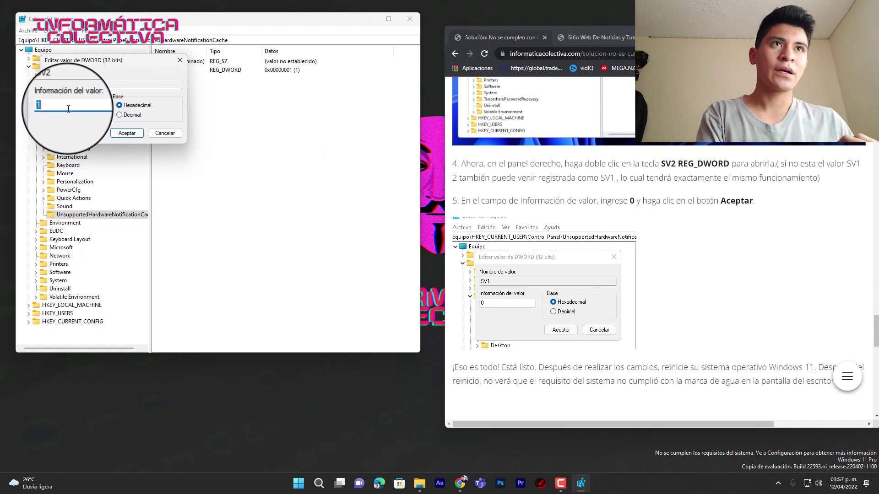
pyautogui.write('0')
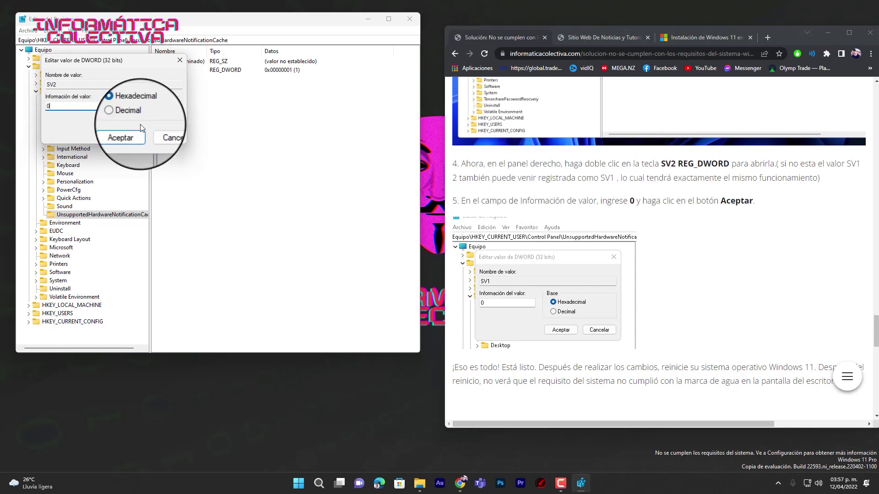
pyautogui.moveTo(135, 64); pyautogui.dragTo(215, 112)
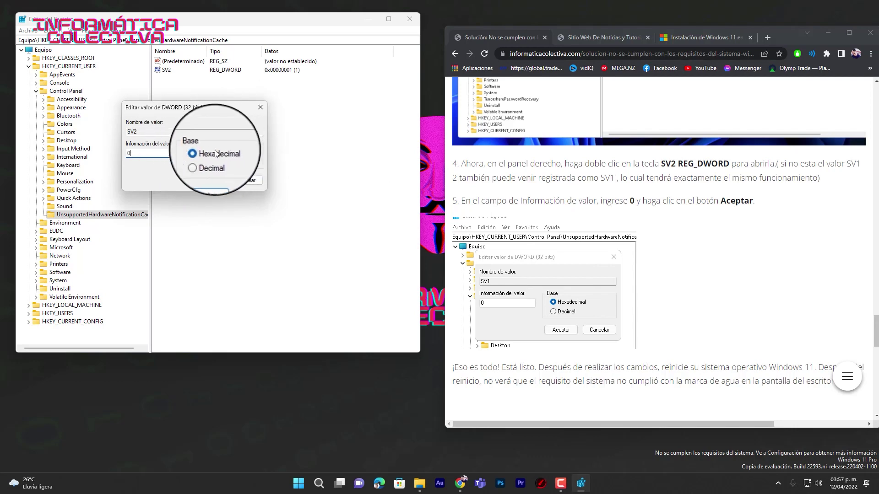
pyautogui.scroll(-3, 678, 198)
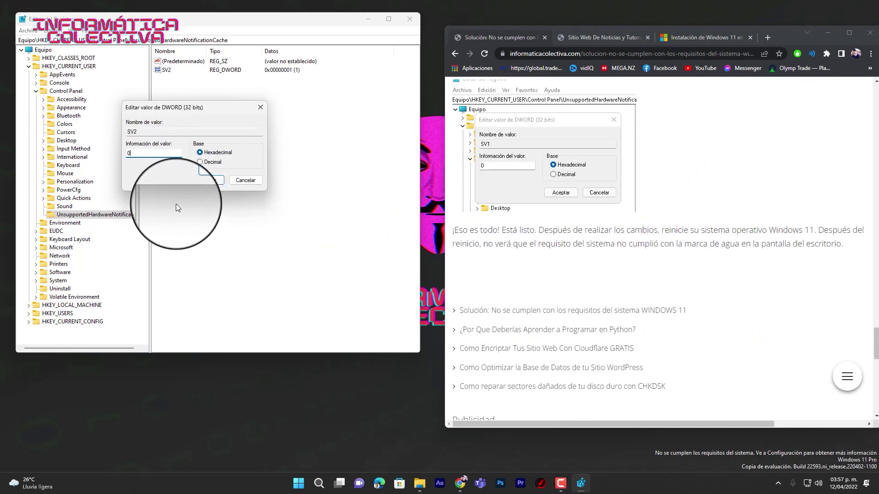
pyautogui.click(214, 182)
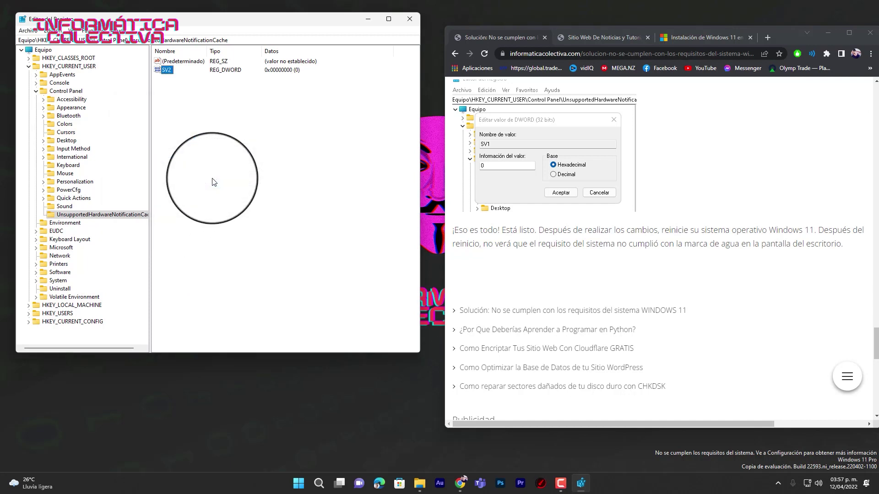
pyautogui.doubleClick(166, 69)
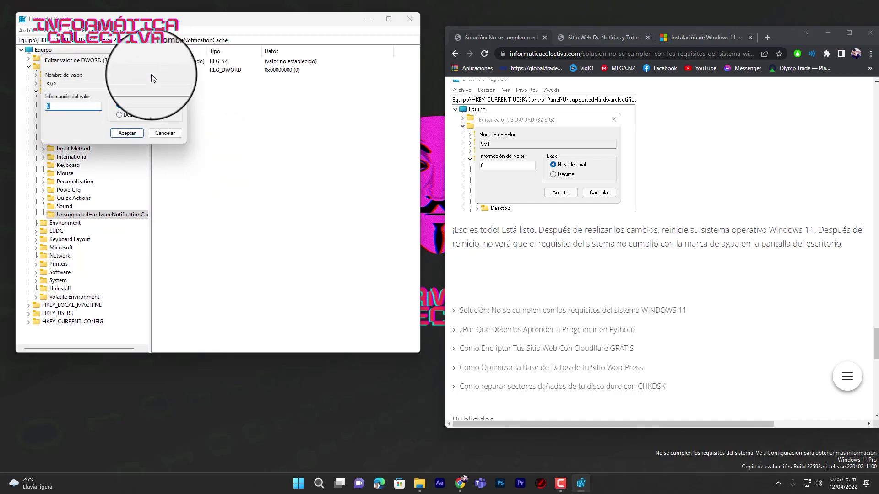
pyautogui.click(130, 134)
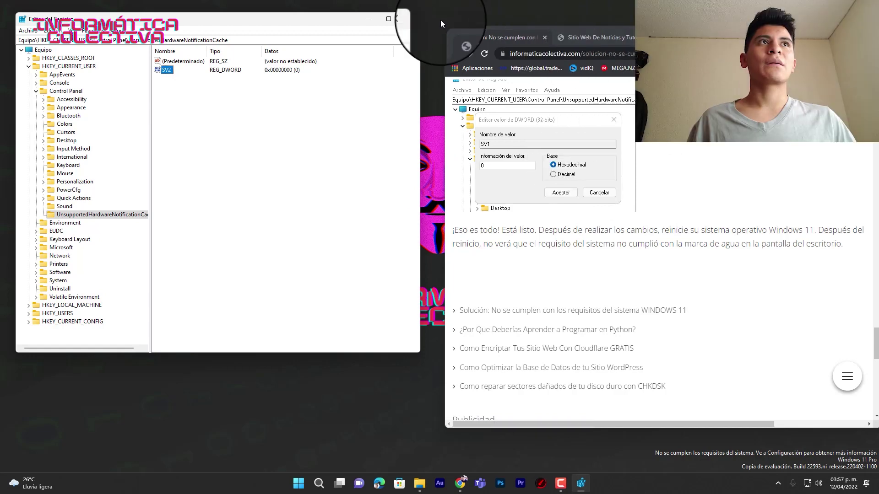
# Close the Registry Editor and clear the browser window away to show the desktop
pyautogui.click(410, 19)
pyautogui.moveTo(781, 36); pyautogui.dragTo(454, 31)
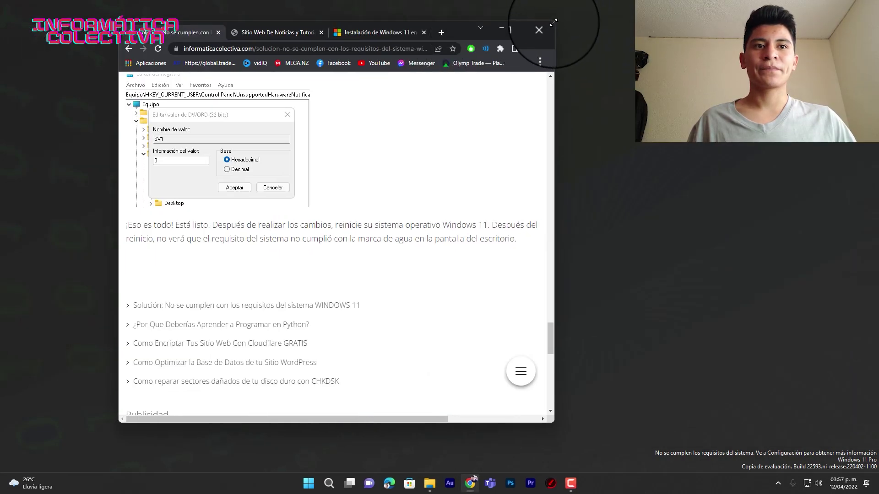
pyautogui.press('super+d')
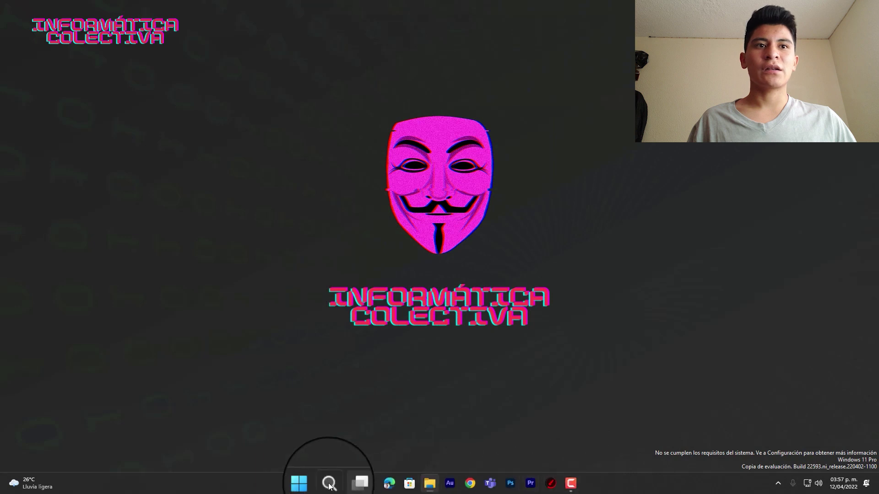
# Restart the computer to apply the registry change
pyautogui.click(308, 482)
pyautogui.click(553, 451)
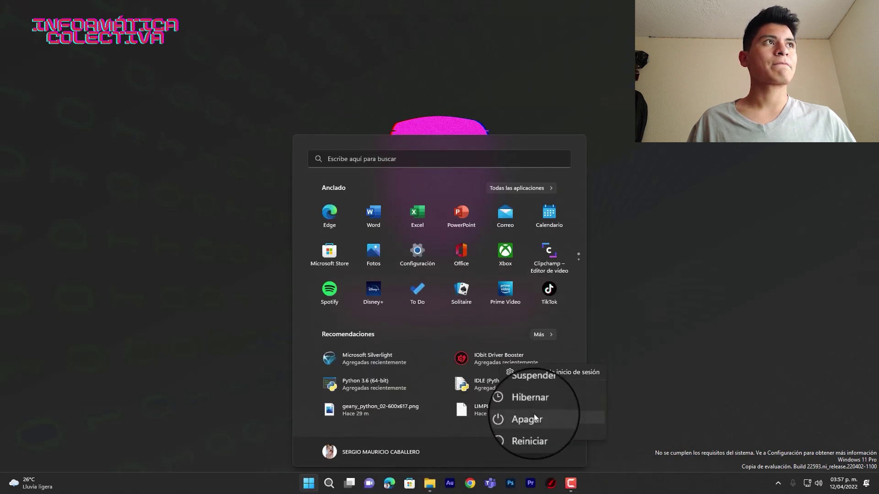
pyautogui.press('Escape')
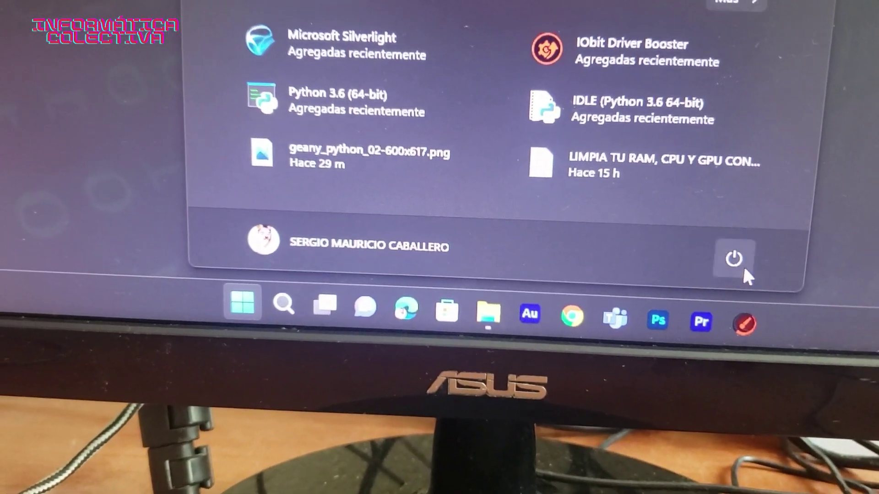
pyautogui.click(740, 267)
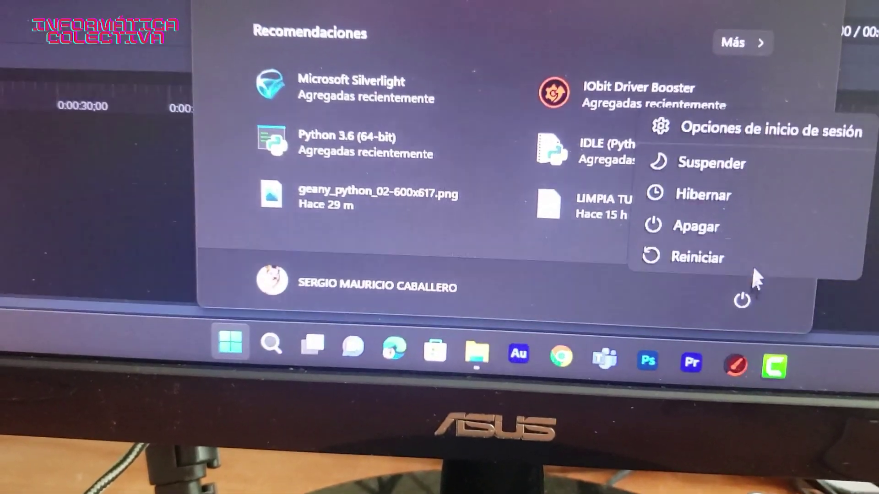
pyautogui.click(711, 284)
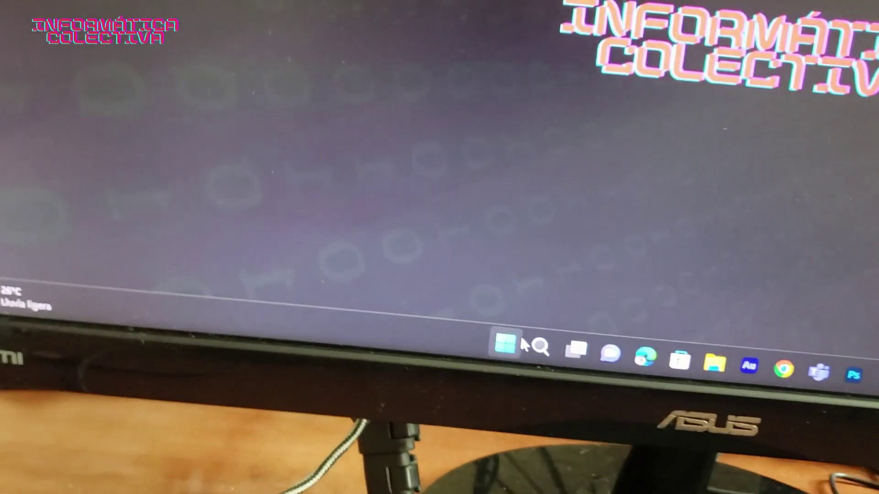
# Open the Windows Update page in Settings after the restart
pyautogui.click(411, 425)
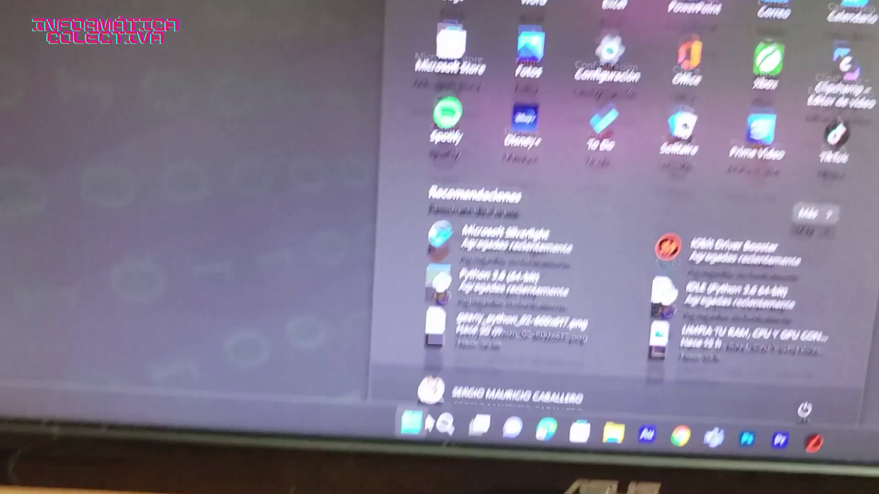
pyautogui.click(607, 57)
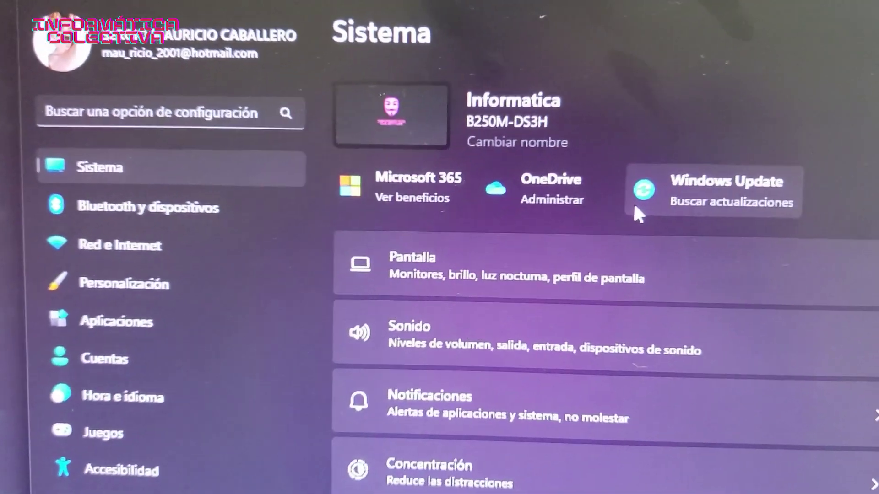
pyautogui.click(637, 209)
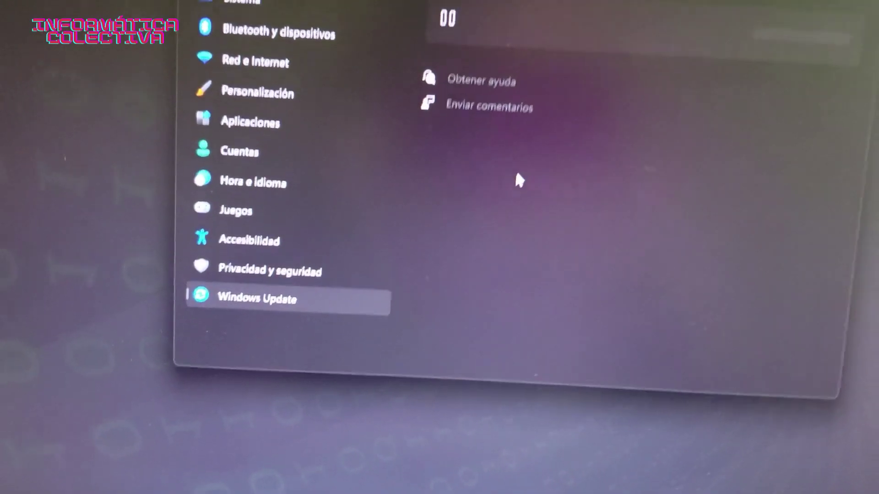